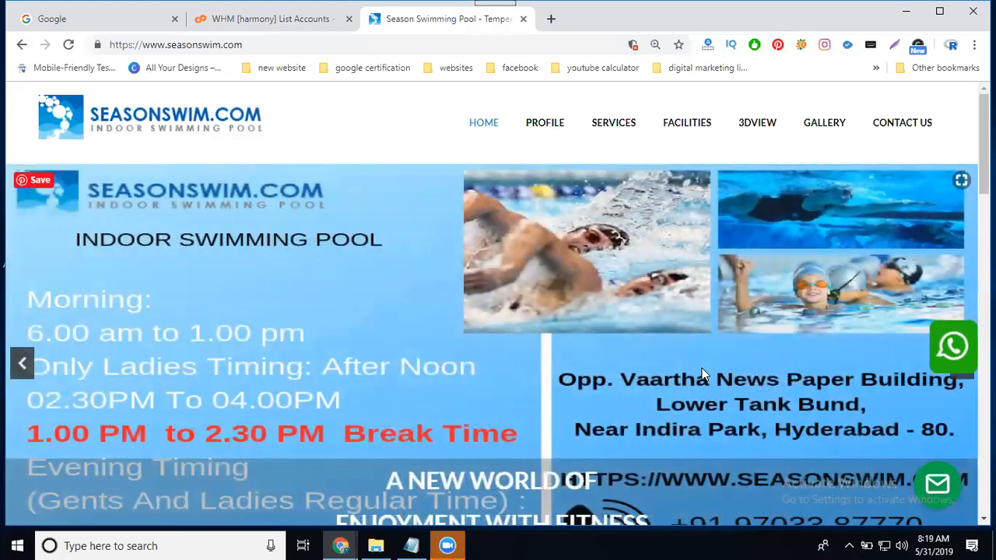
Open seasonswim.com/cpanel in a new browser tab and log in with the filled-in account credentials.
click(551, 19)
text(s)
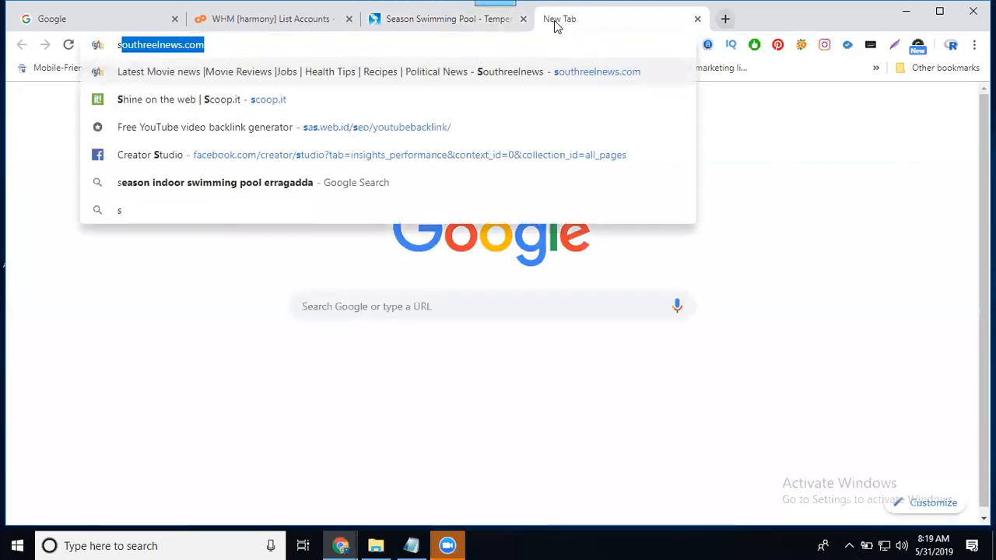
text(easonswim.com)
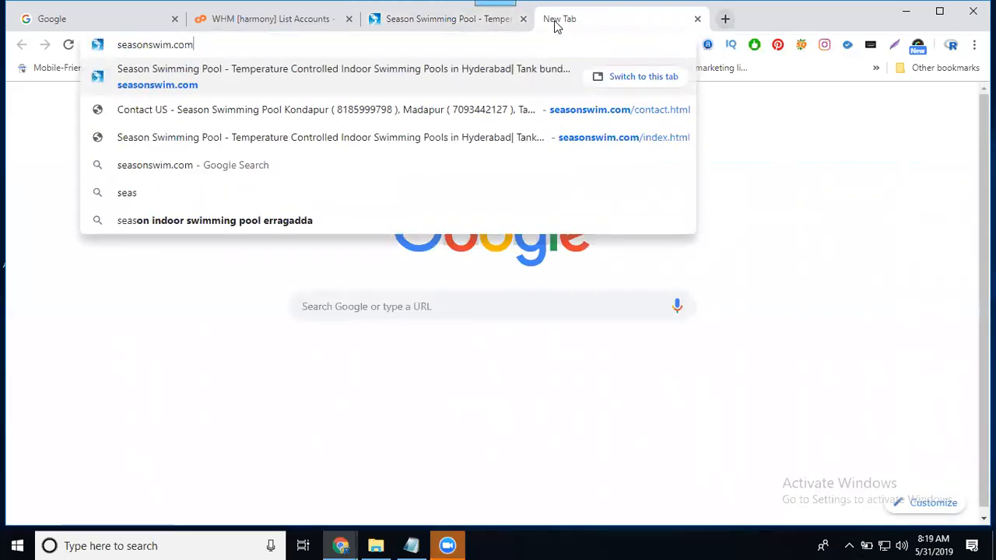
text(/cpane)
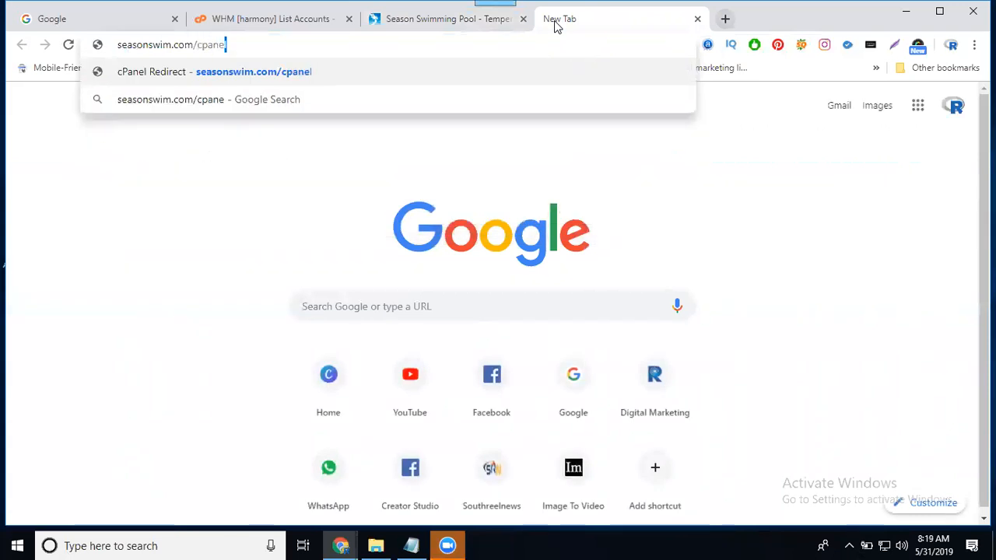
text(l)
key(Return)
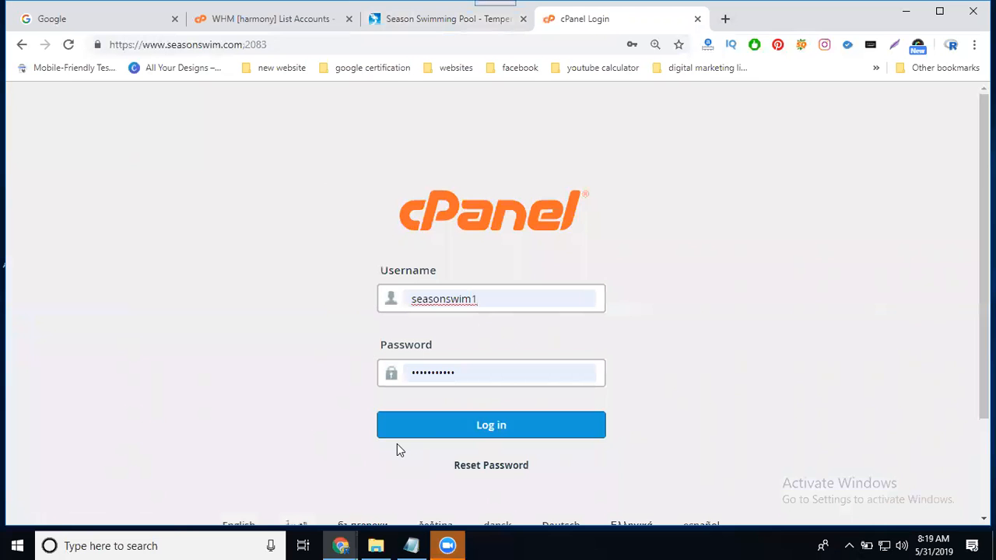
click(439, 428)
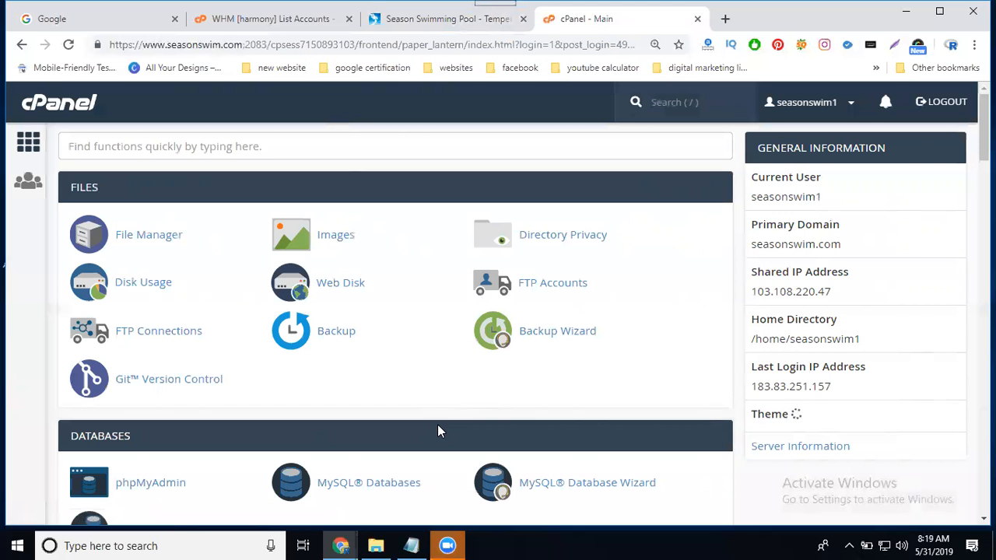
Return to the WHM account list, go to page 2 and open the cPanel of seasonswim.com.
click(224, 27)
scroll(232, 345, up, 10)
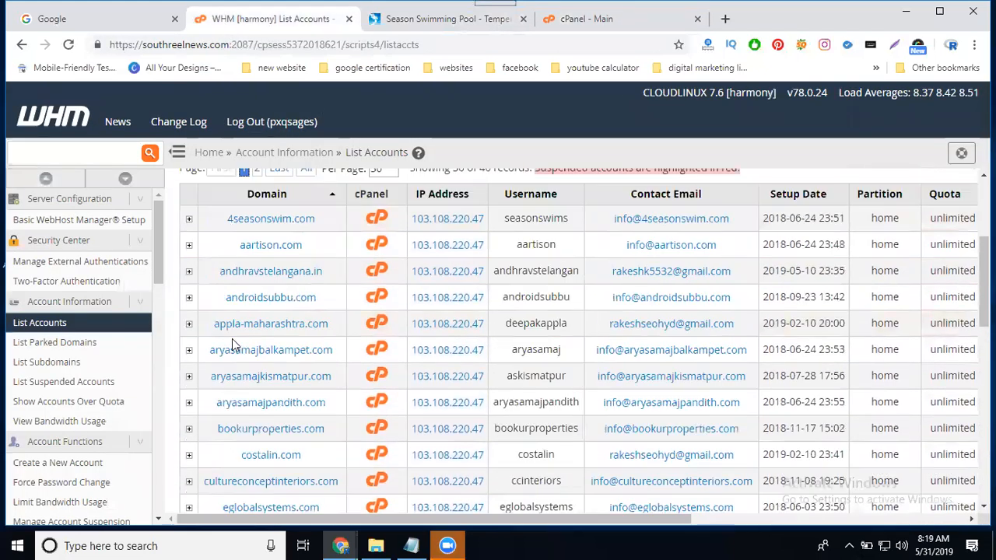
scroll(232, 346, down, 10)
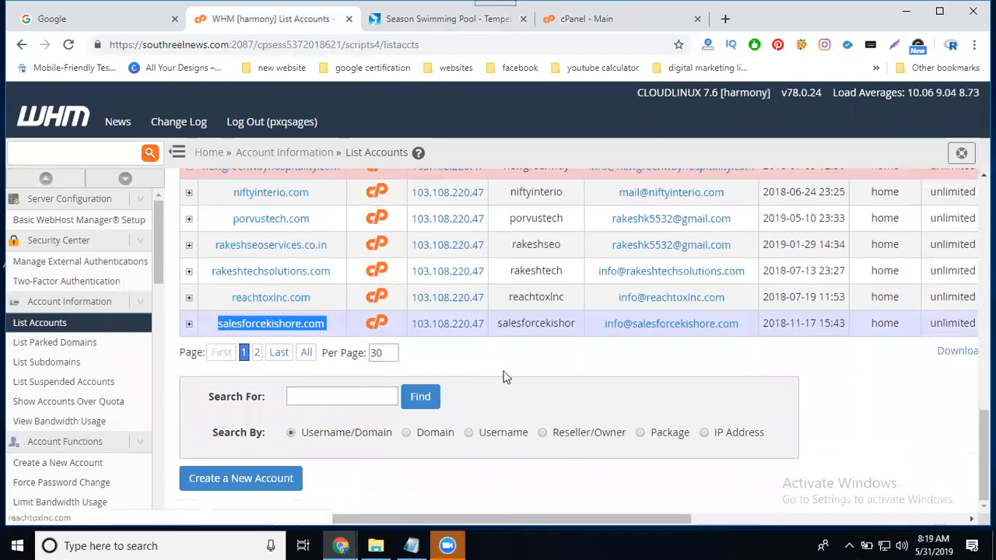
click(256, 354)
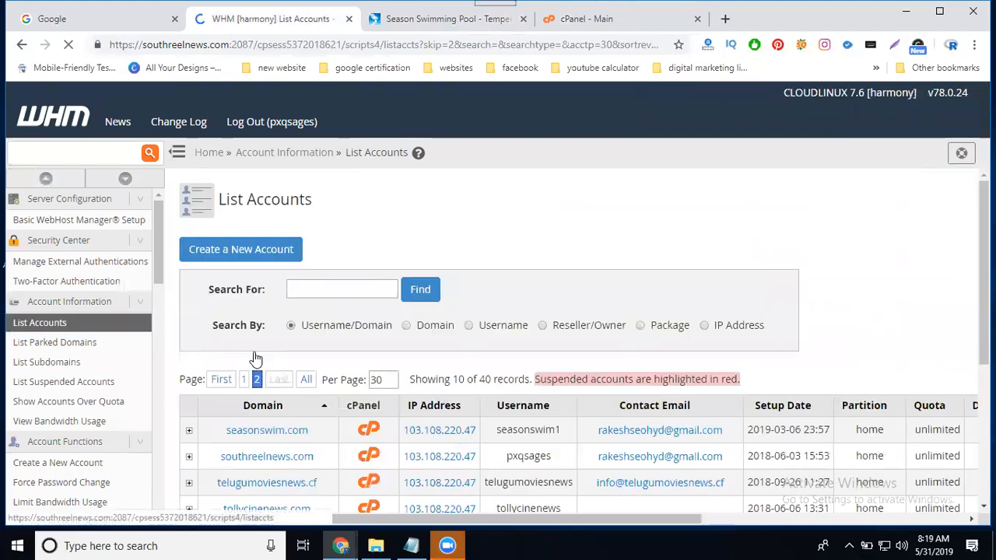
scroll(234, 358, down, 3)
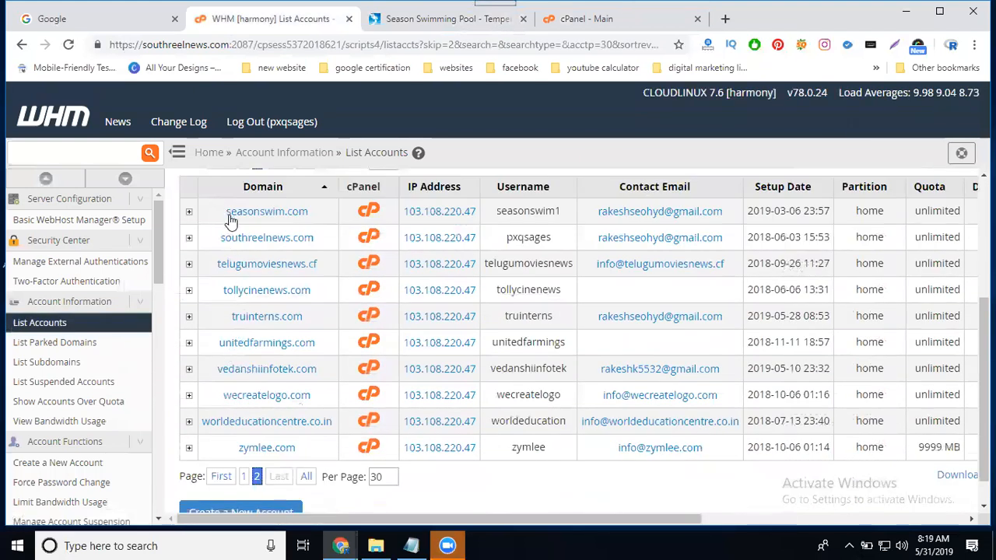
click(364, 218)
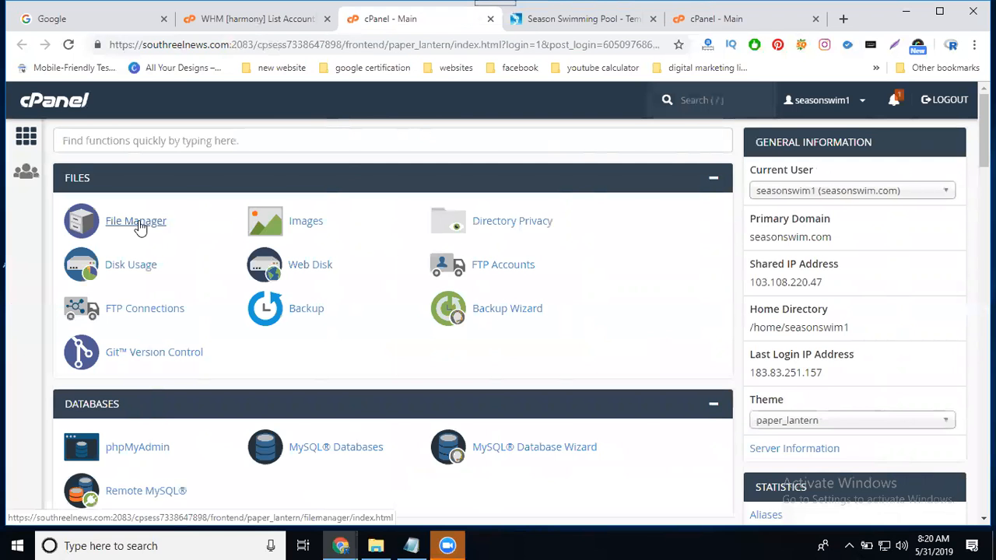
Launch the File Manager for this account and open the public_html folder.
click(139, 226)
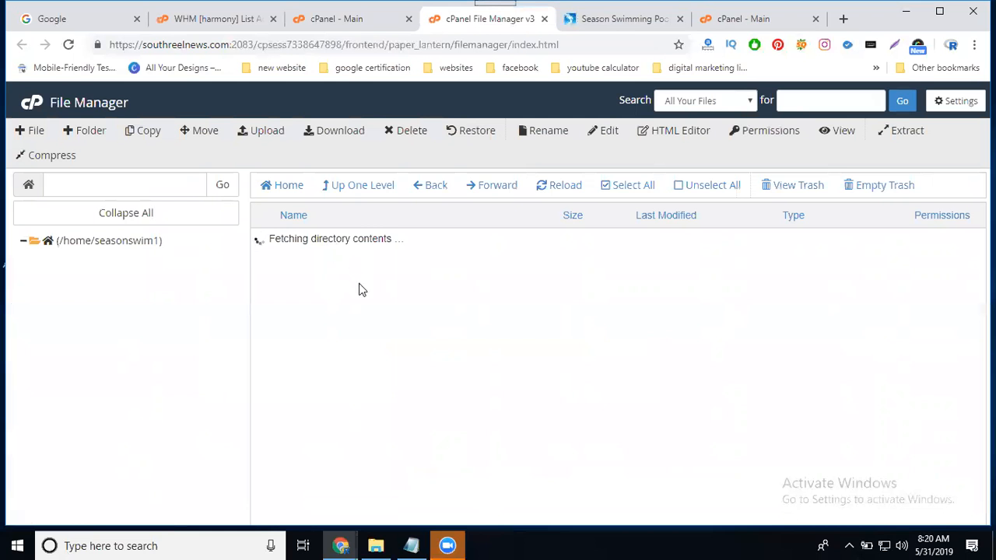
scroll(359, 289, down, 4)
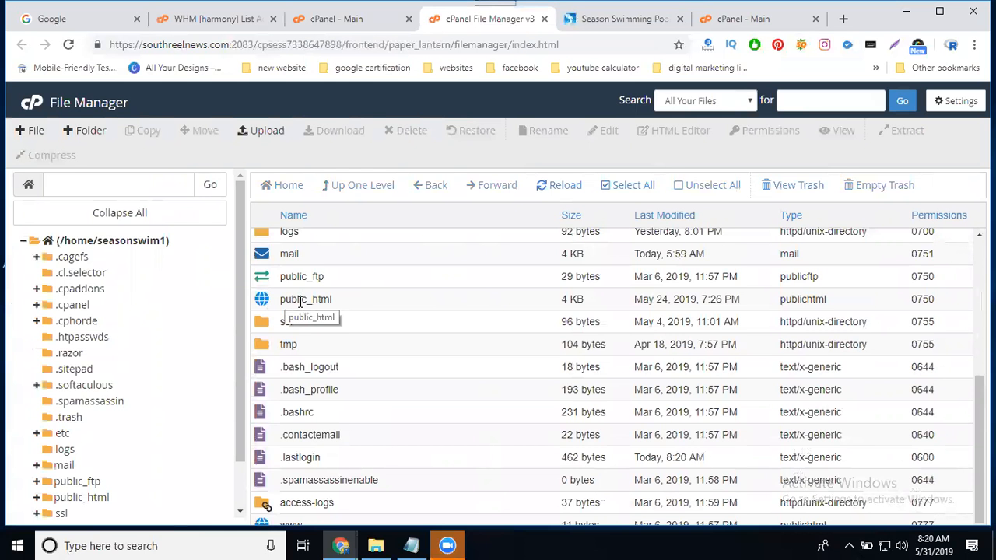
double_click(351, 304)
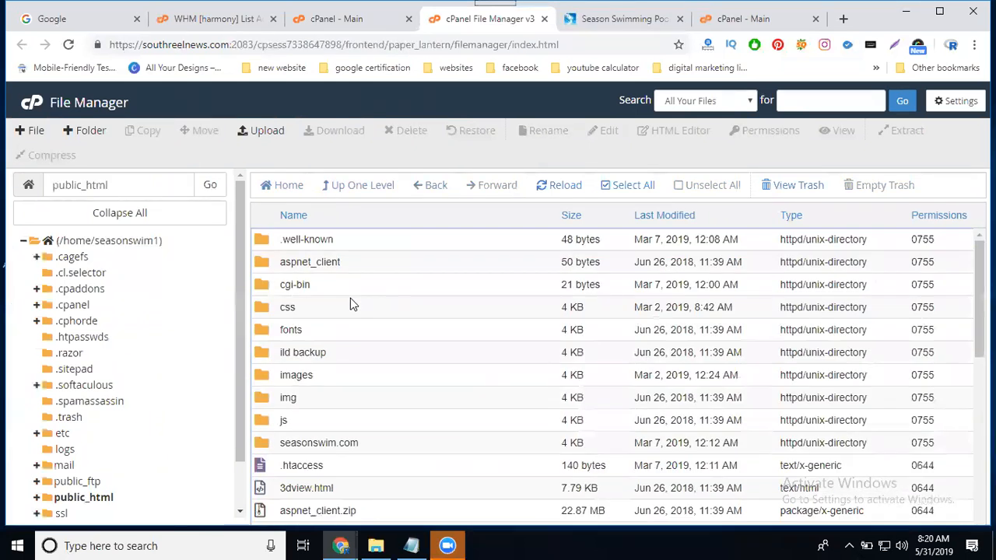
Select everything in public_html except the .well-known folder and set up its compression as a Zip Archive.
click(627, 185)
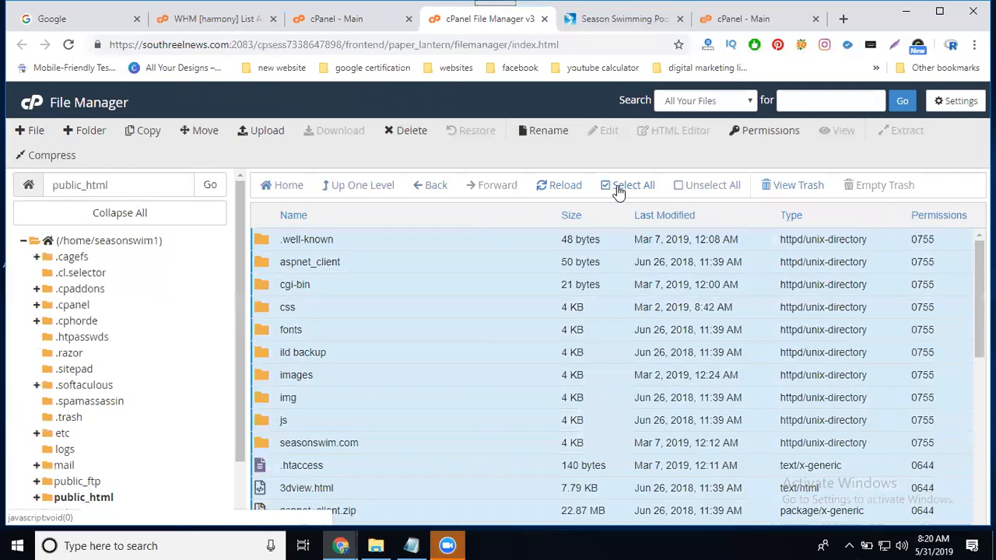
ctrl+click(349, 240)
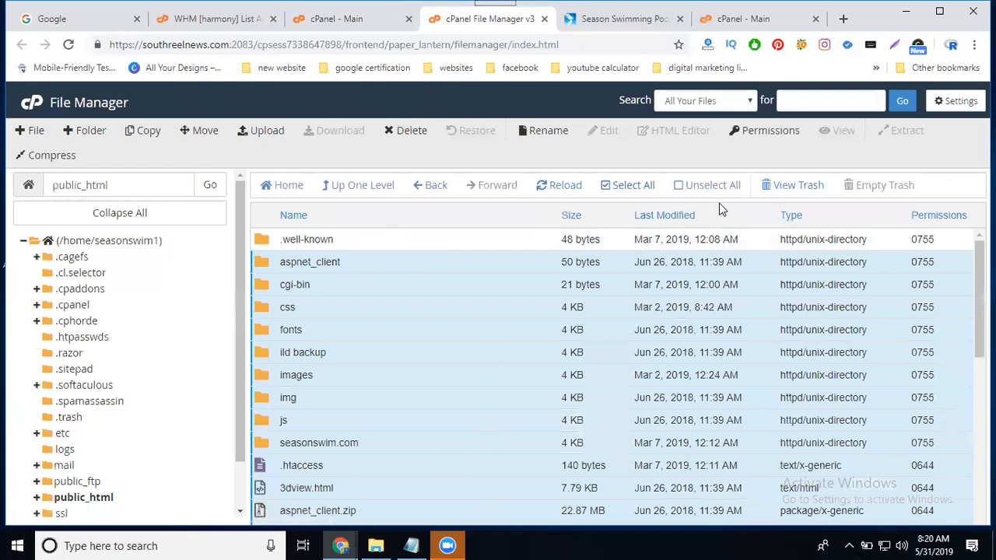
right_click(315, 262)
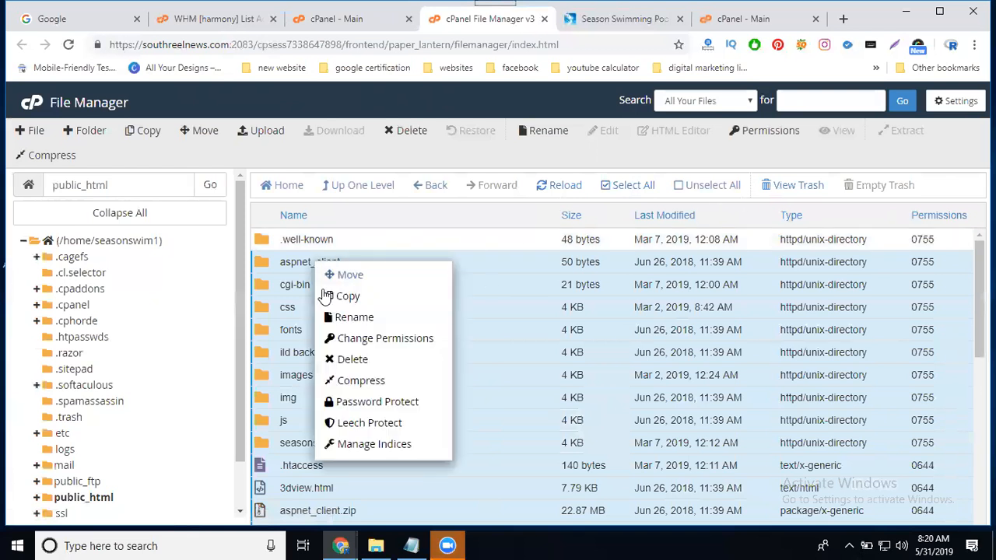
click(356, 385)
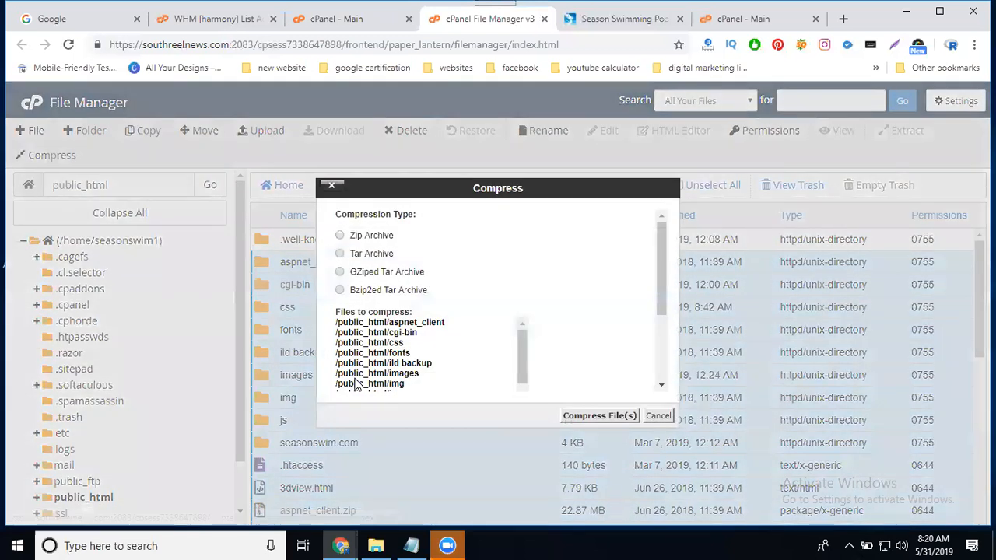
click(339, 235)
scroll(523, 294, down, 3)
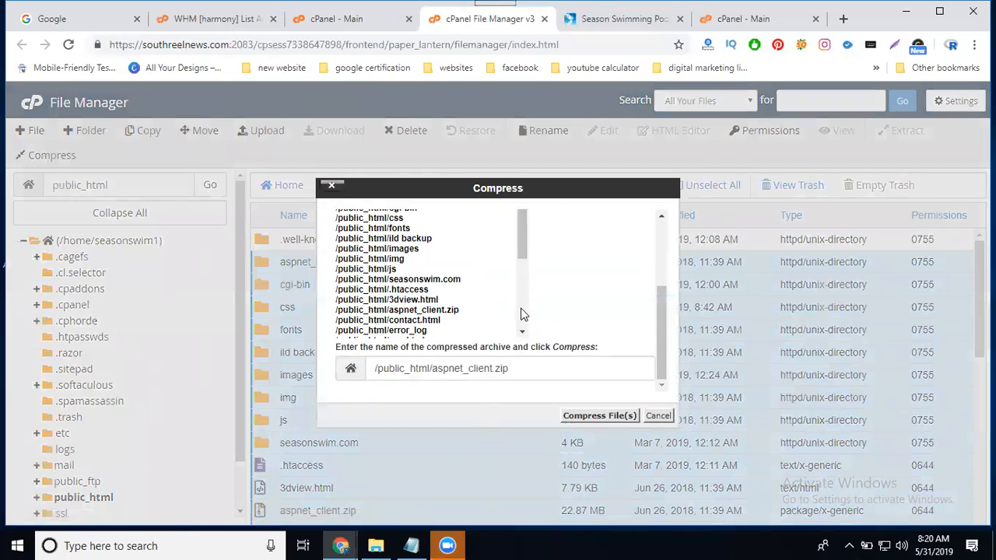
Name the archive "seasonswim 31-5-2019.zip" in public_html, compress the files and dismiss the results.
click(484, 369)
drag(491, 369, 433, 370)
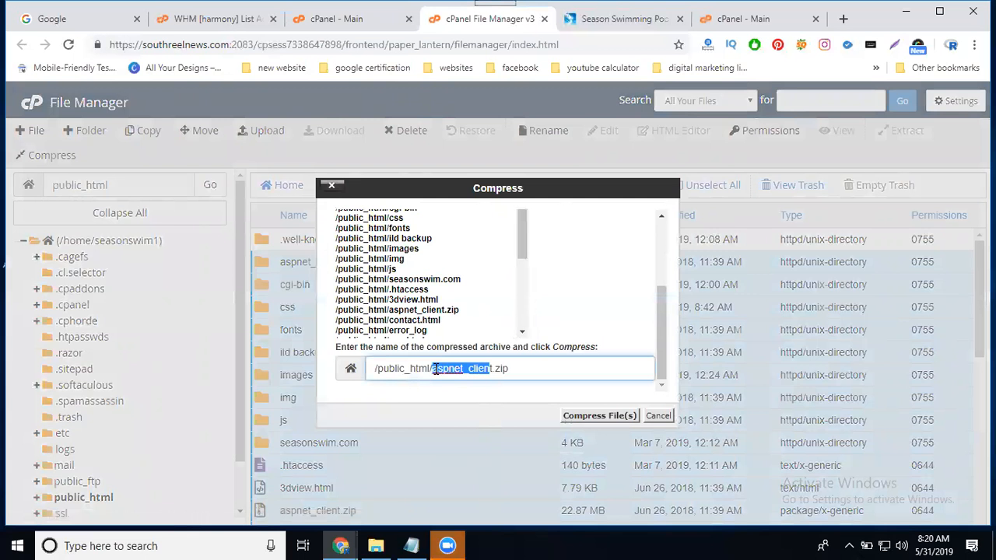
key(BackSpace)
text(sea)
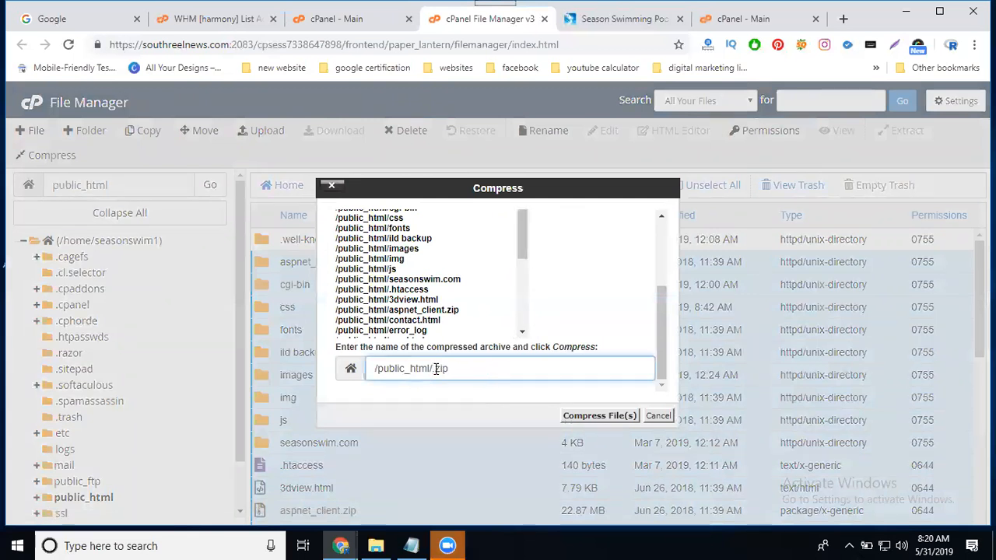
text(sonswim31-5-2019)
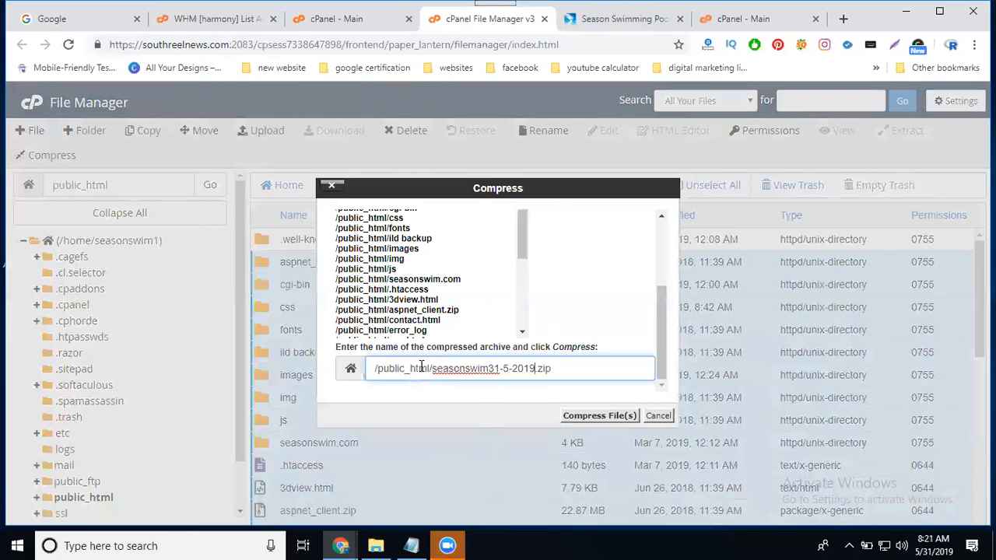
click(489, 367)
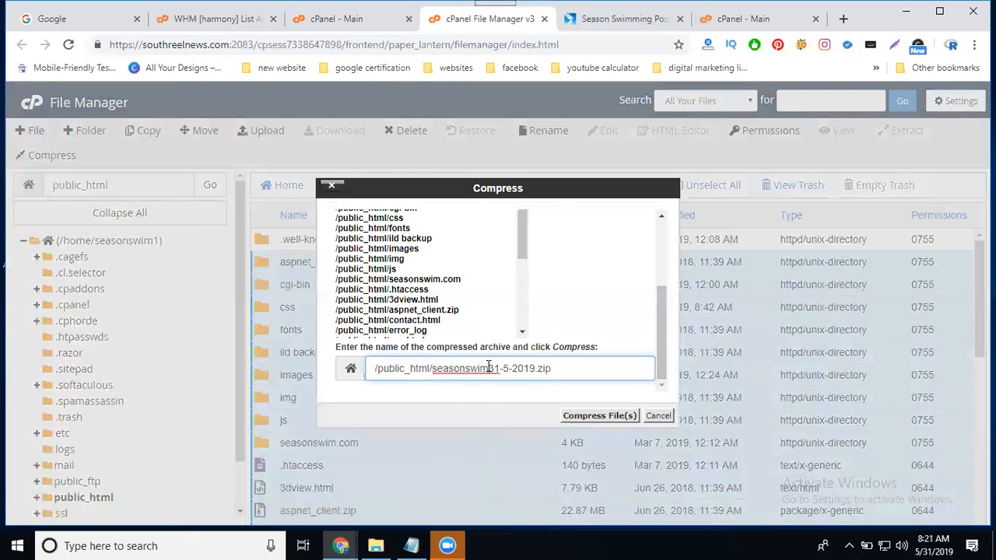
click(589, 418)
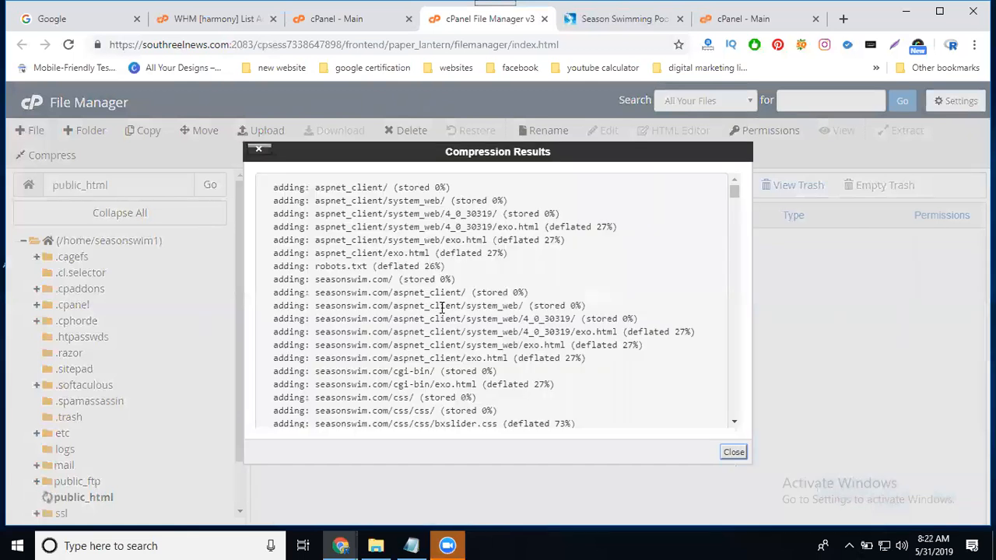
click(734, 453)
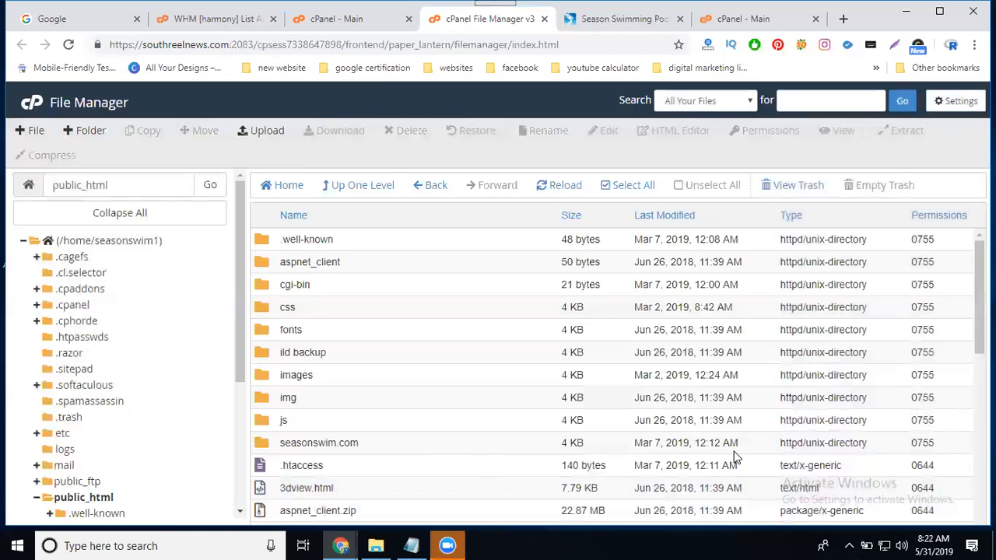
Reload the public_html listing and download the "seasonswim 31-5-2019.zip" archive.
click(556, 192)
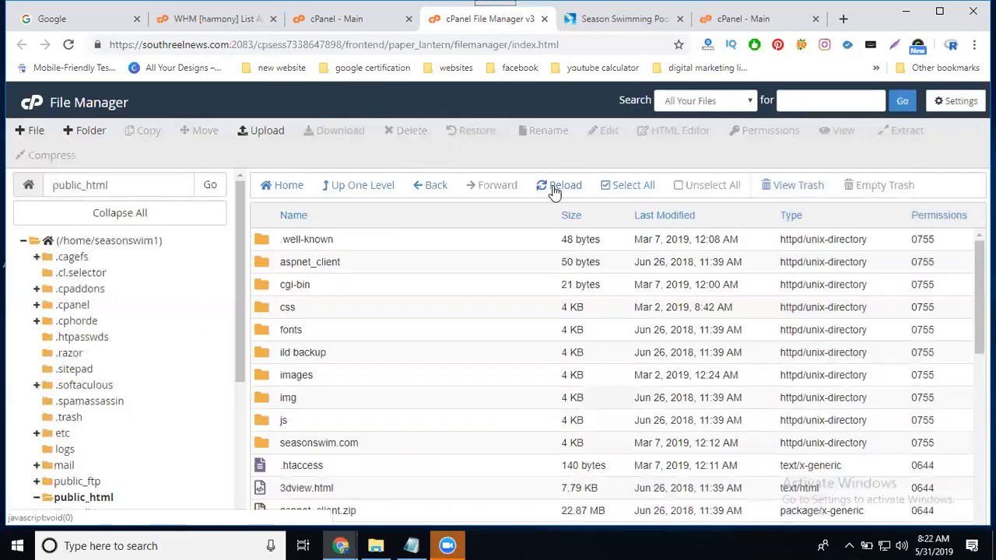
scroll(425, 303, down, 6)
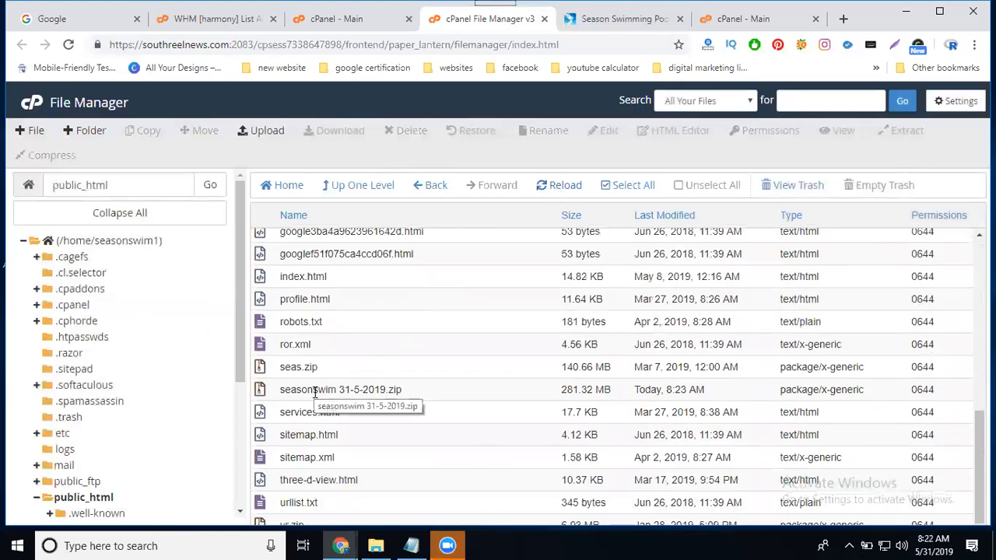
click(314, 392)
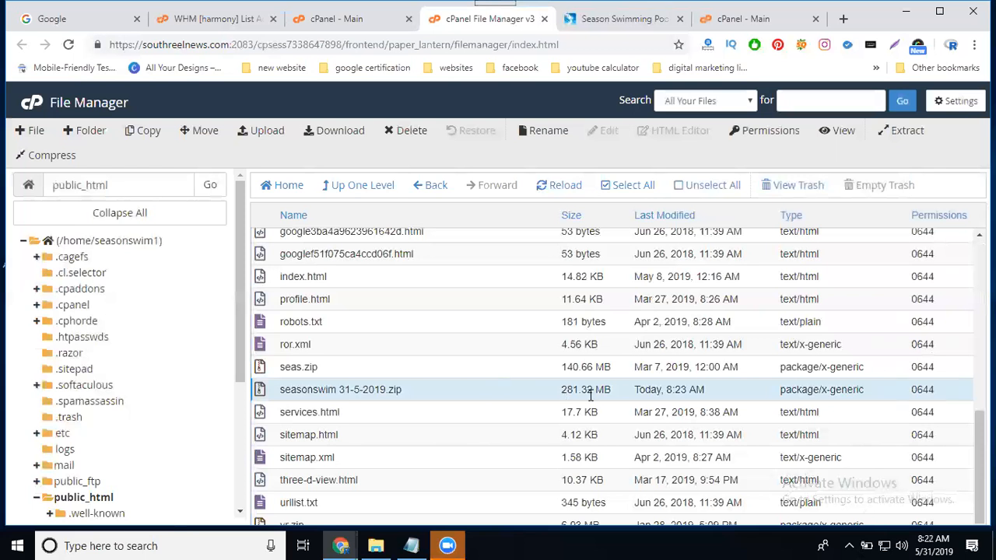
right_click(389, 393)
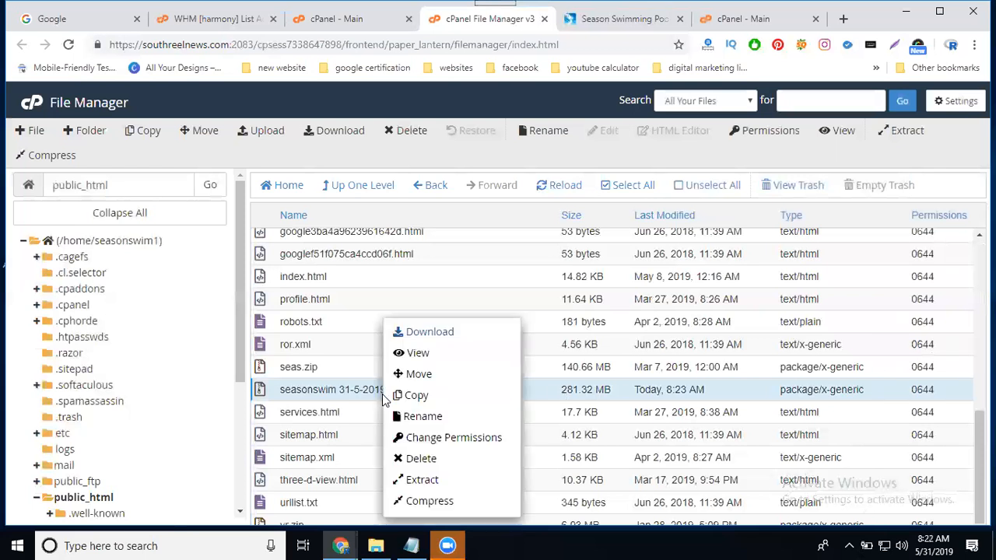
click(429, 333)
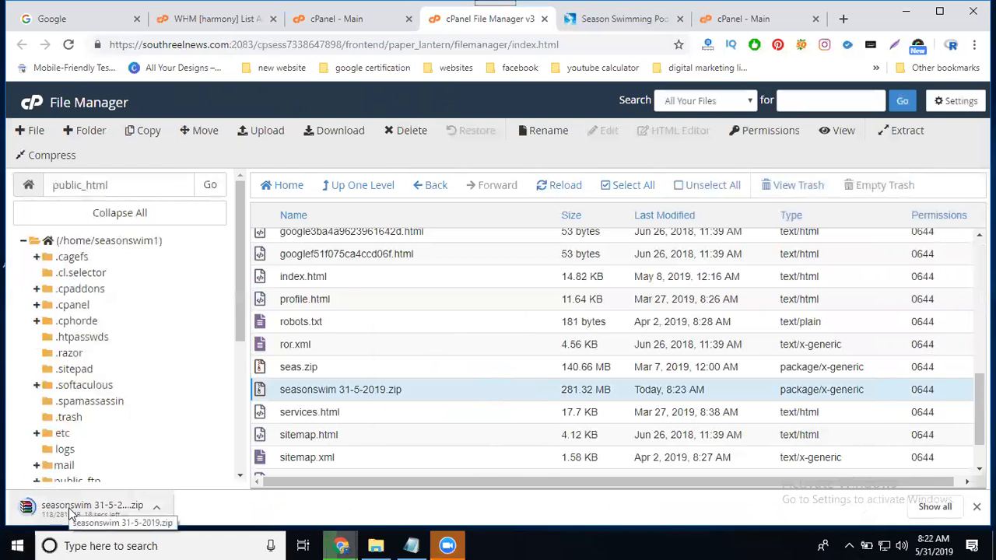
View the WHM account list, show the downloaded zip in its local folder and return to the cPanel File Manager.
click(228, 22)
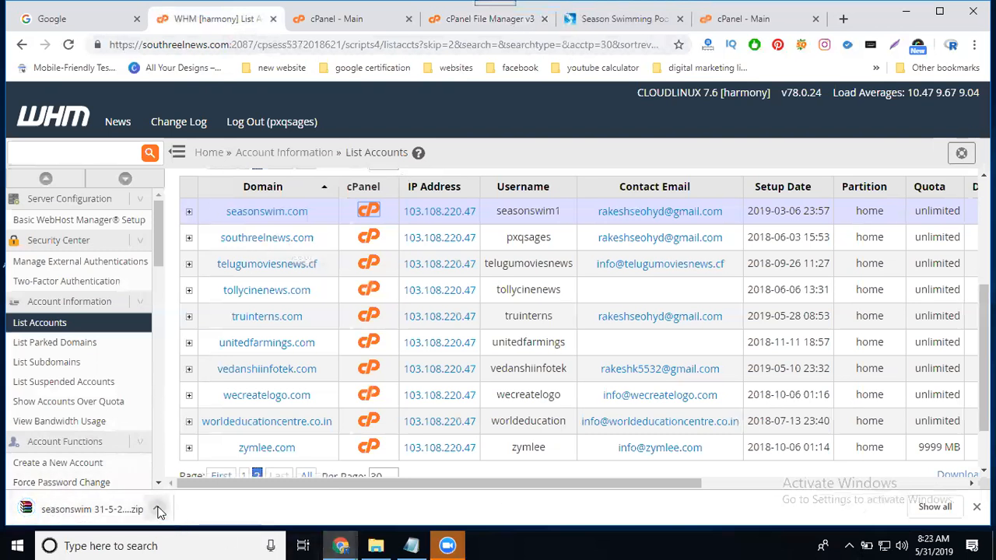
click(157, 509)
click(188, 466)
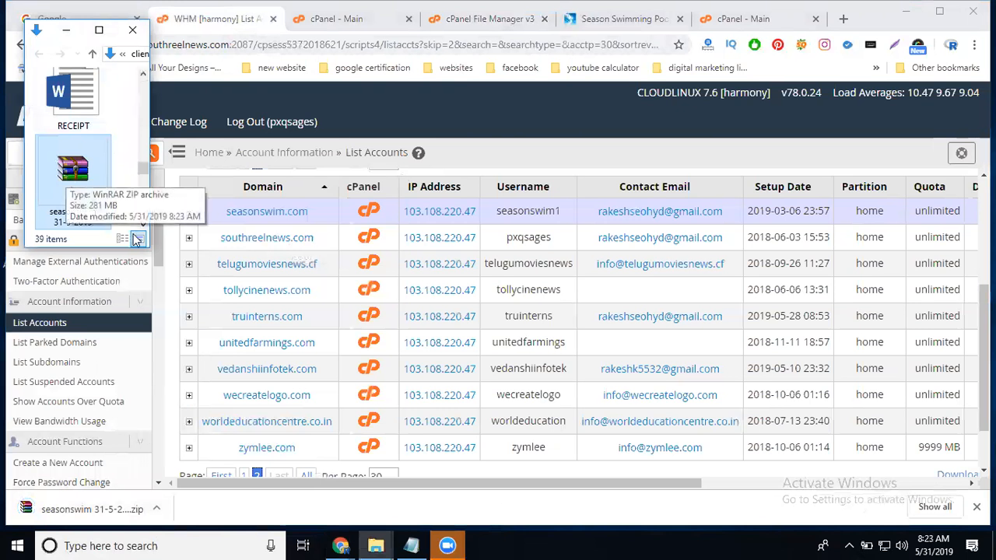
click(462, 23)
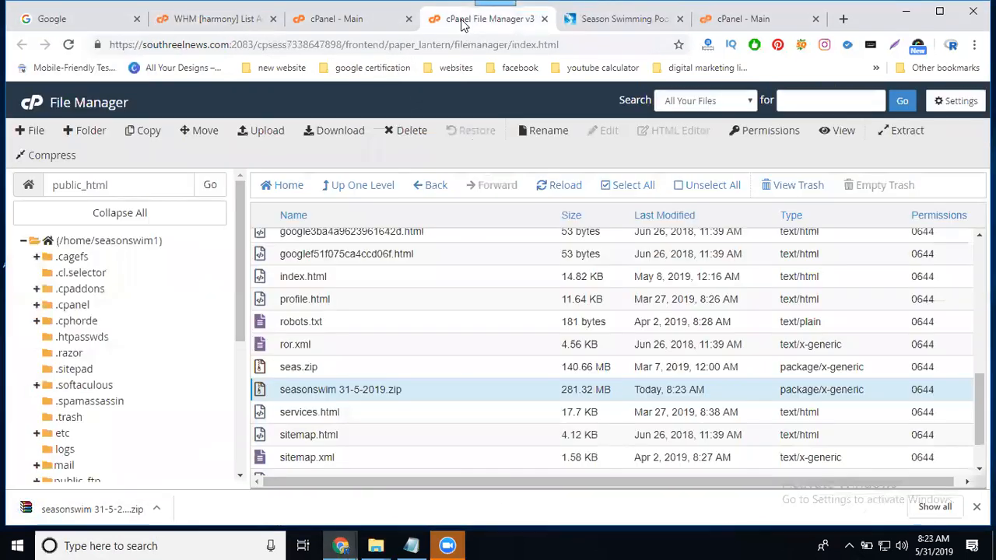